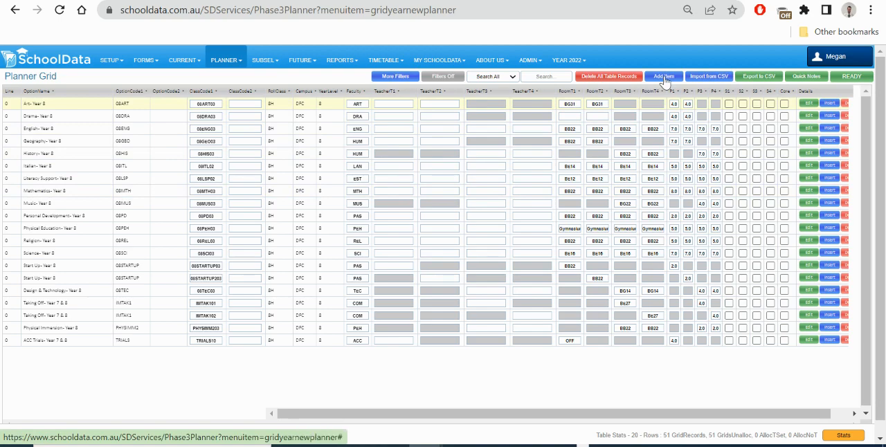
Add a new item to the planner grid and set its Line to 0
{"action": "left_click", "coordinate": [663, 81]}
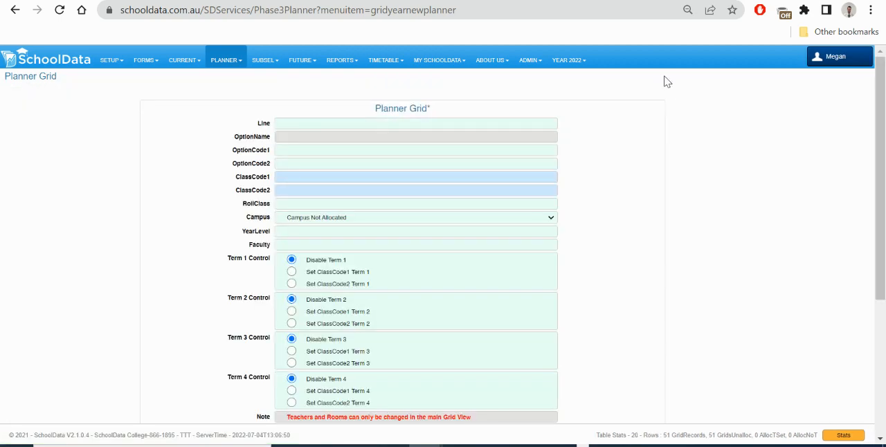
{"action": "left_click", "coordinate": [316, 123]}
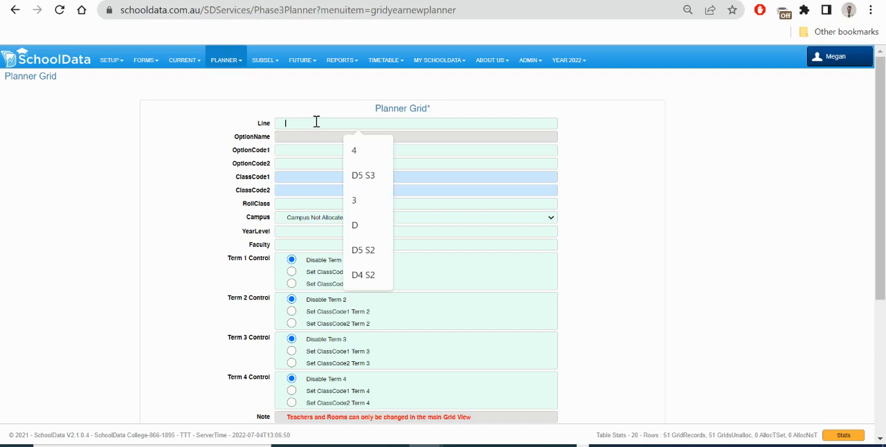
{"action": "left_click", "coordinate": [194, 172]}
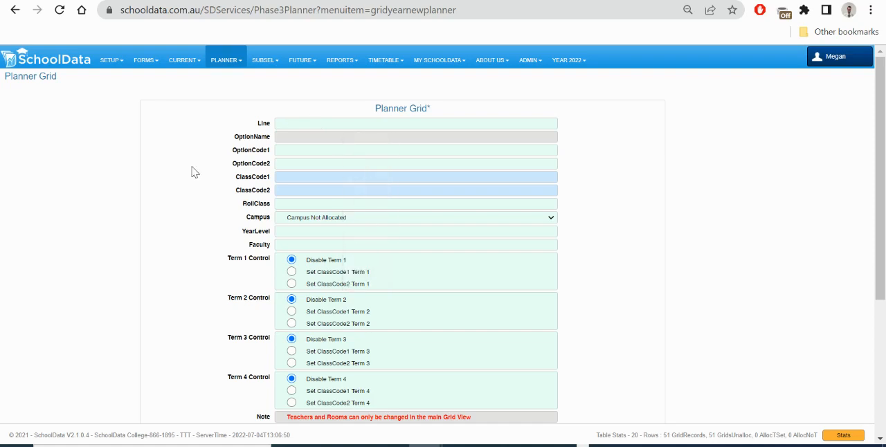
{"action": "left_click", "coordinate": [296, 121]}
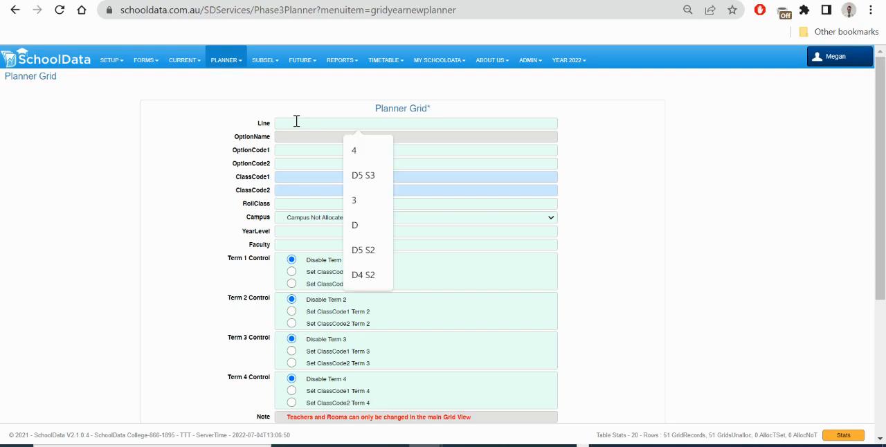
{"action": "type", "text": "0"}
{"action": "left_click", "coordinate": [299, 150]}
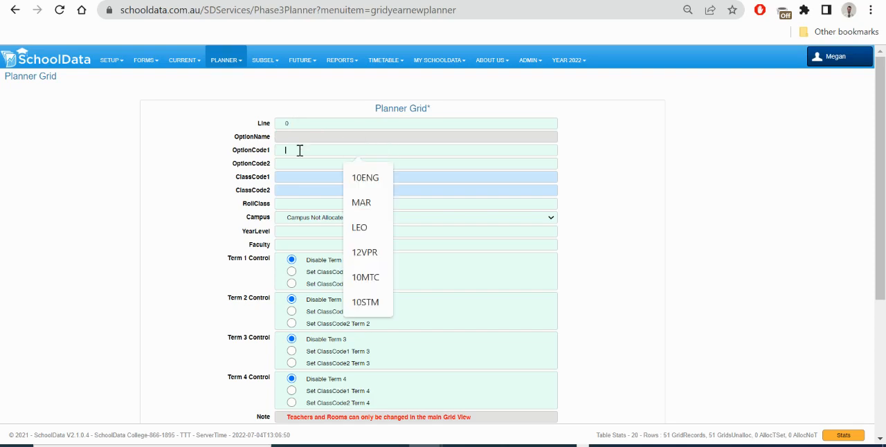
{"action": "left_click", "coordinate": [200, 232]}
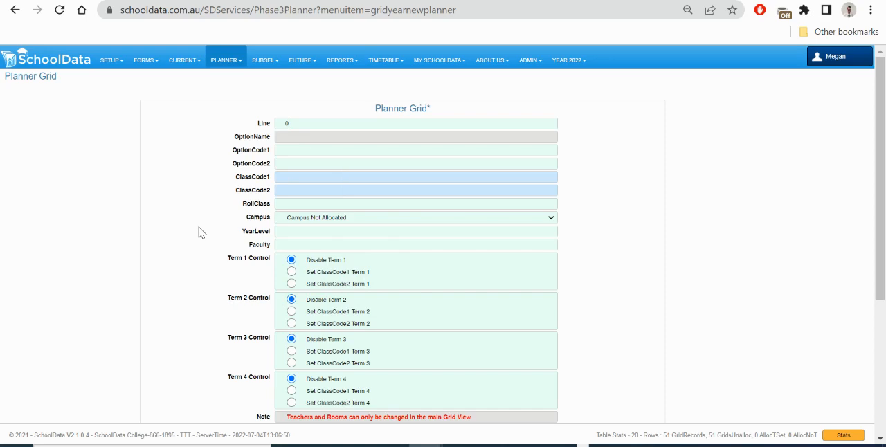
{"action": "left_click", "coordinate": [111, 61]}
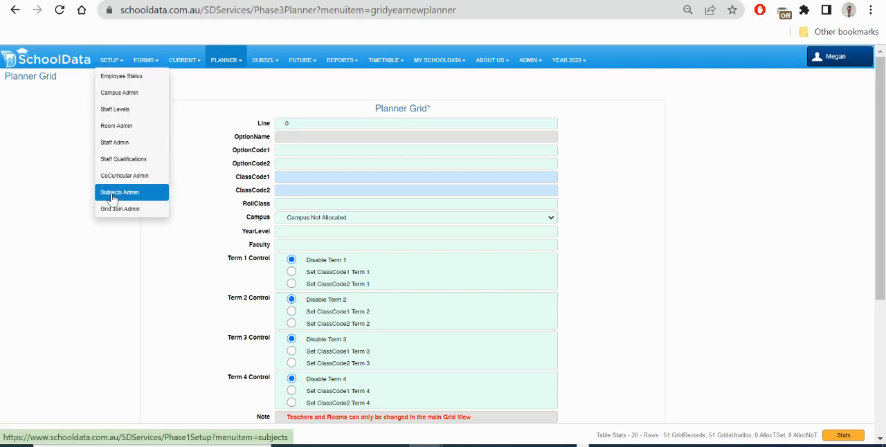
Try saving the item with option code 08JHVJV and dismiss the alert
{"action": "left_click", "coordinate": [291, 149]}
{"action": "type", "text": "06HR"}
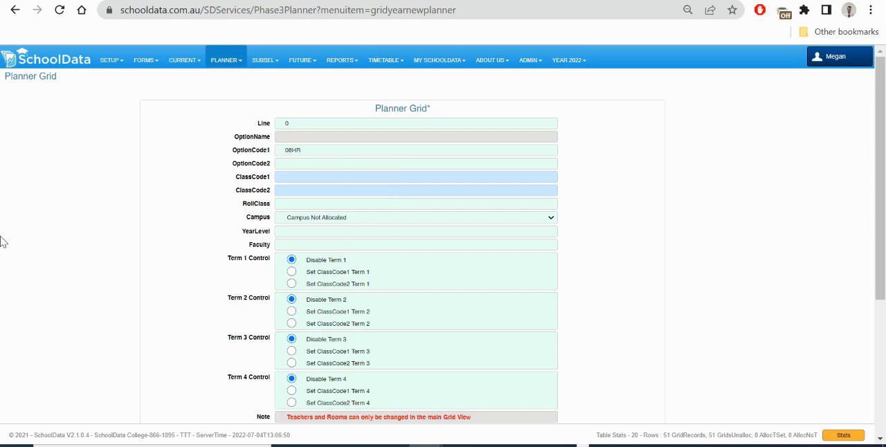
{"action": "key", "text": "BackSpace"}
{"action": "key", "text": "BackSpace"}
{"action": "type", "text": "jhvjv"}
{"action": "scroll", "coordinate": [248, 228], "scroll_direction": "down", "scroll_amount": 4}
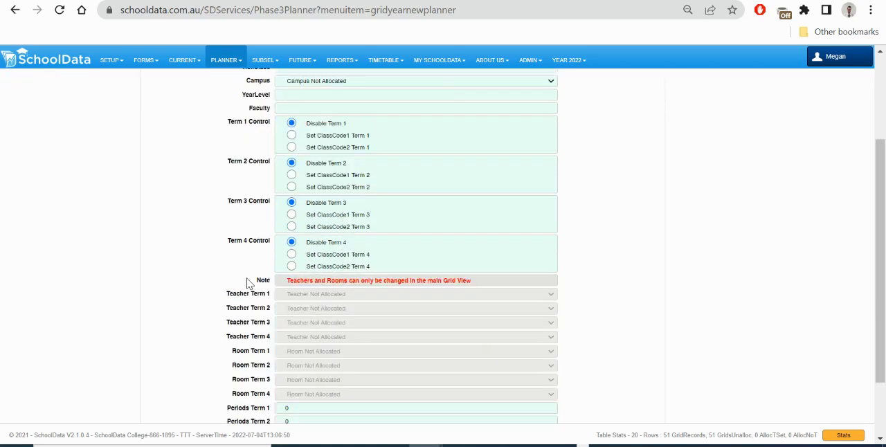
{"action": "left_click", "coordinate": [294, 405]}
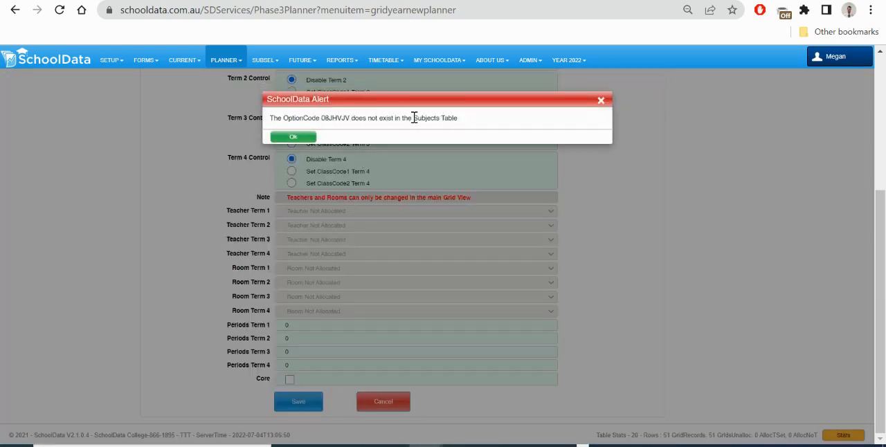
{"action": "left_click", "coordinate": [292, 136]}
Set the item's OptionCode1 to 08HR
{"action": "left_click", "coordinate": [309, 151]}
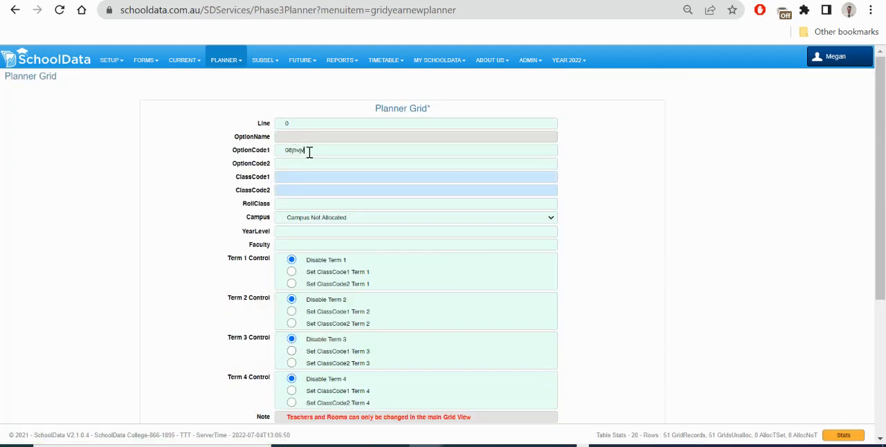
{"action": "key", "text": "BackSpace"}
{"action": "key", "text": "BackSpace"}
{"action": "key", "text": "BackSpace"}
{"action": "key", "text": "BackSpace"}
{"action": "type", "text": "HR"}
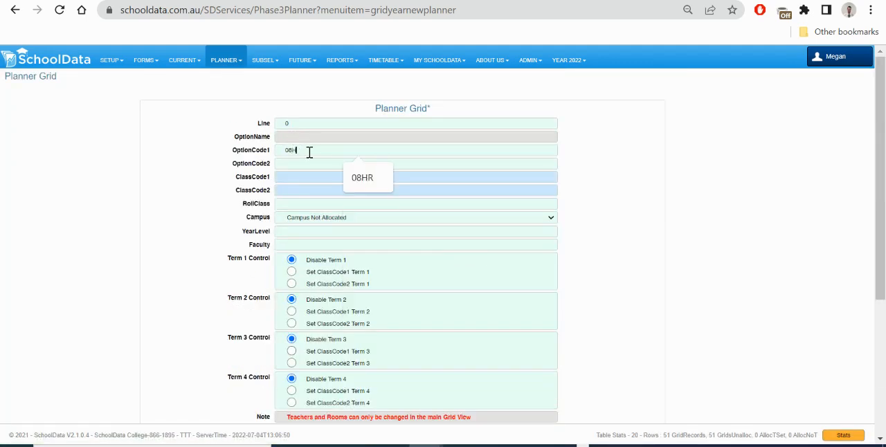
{"action": "key", "text": "Tab"}
Set the item's ClassCode1 to 08HR03
{"action": "left_click", "coordinate": [291, 179]}
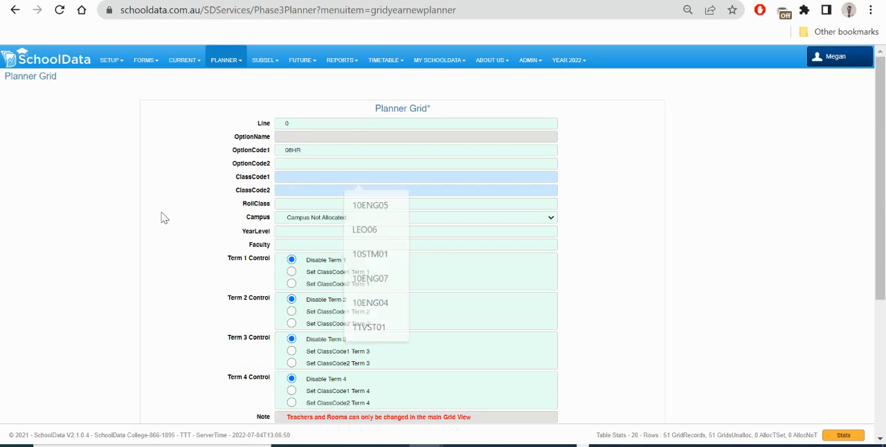
{"action": "left_click", "coordinate": [288, 175]}
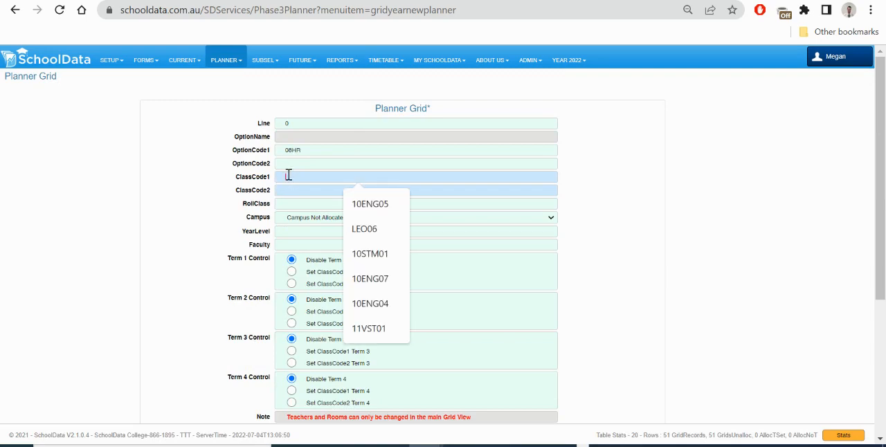
{"action": "left_click", "coordinate": [203, 203]}
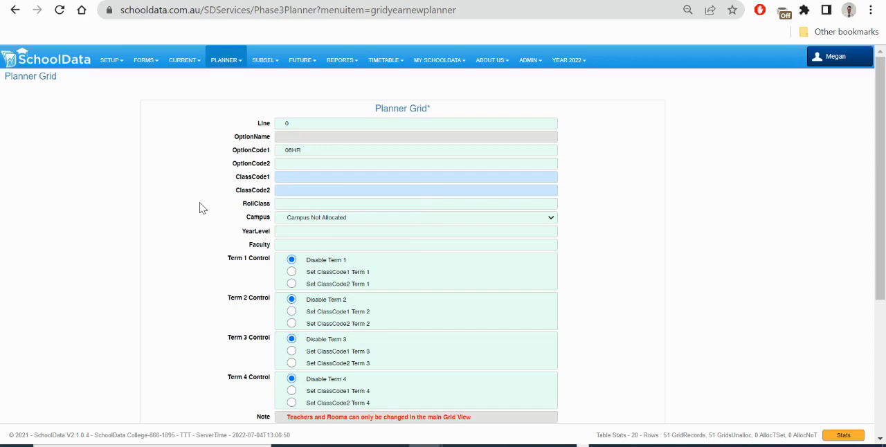
{"action": "left_click", "coordinate": [300, 175]}
{"action": "type", "text": "08"}
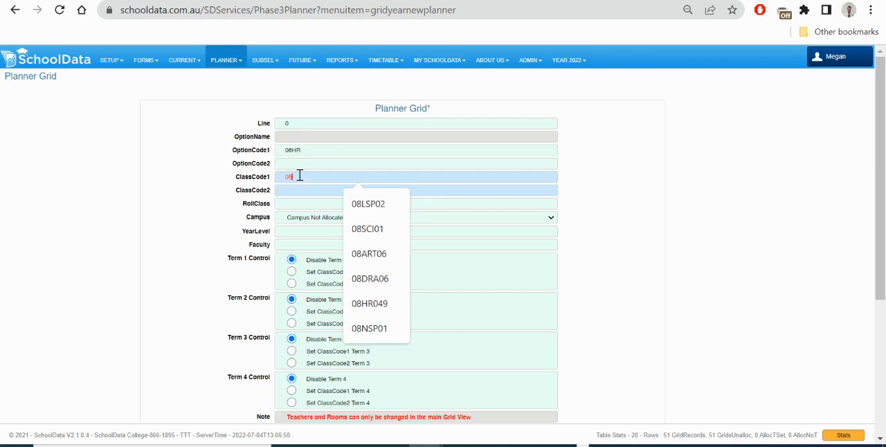
{"action": "type", "text": "HR03"}
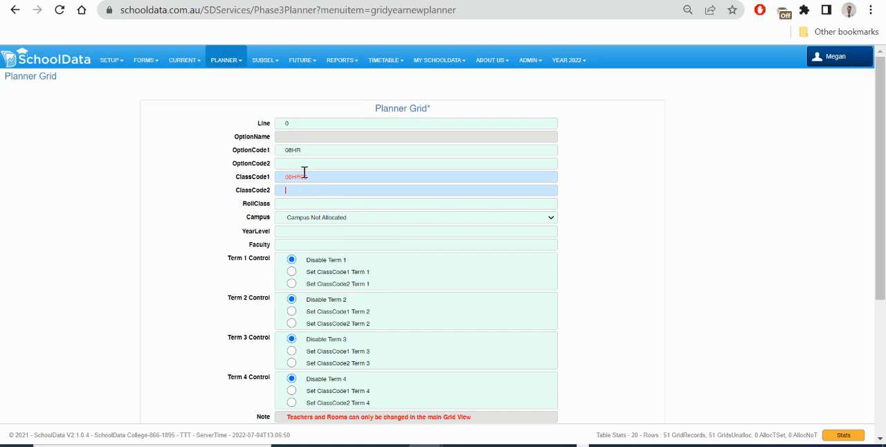
Set the roll class to 8H and the campus to Default Campus
{"action": "left_click", "coordinate": [285, 191]}
{"action": "left_click", "coordinate": [286, 201]}
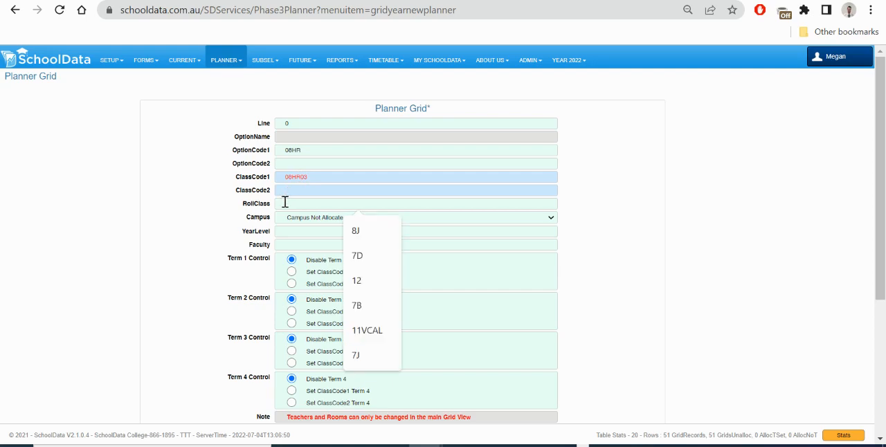
{"action": "type", "text": "8H"}
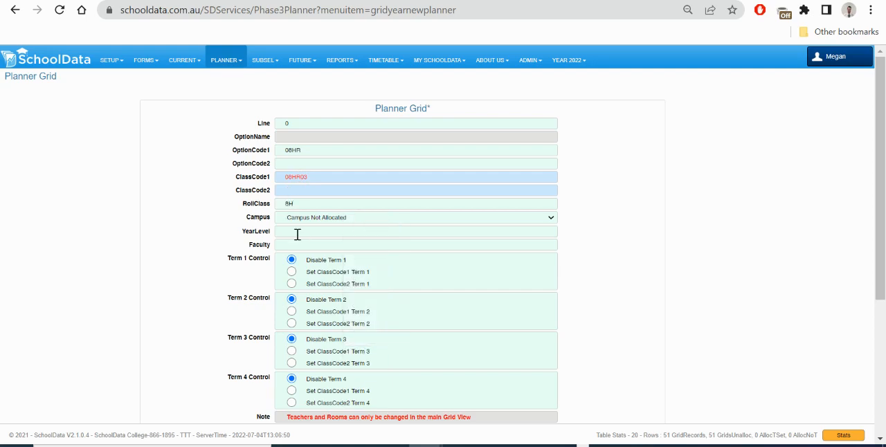
{"action": "left_click", "coordinate": [321, 217]}
{"action": "left_click", "coordinate": [308, 237]}
Set the year level to 8 and the faculty to PAS
{"action": "left_click", "coordinate": [297, 232]}
{"action": "type", "text": "8"}
{"action": "type", "text": "PAS"}
Set all four term controls to use ClassCode1
{"action": "left_click", "coordinate": [293, 274]}
{"action": "left_click", "coordinate": [292, 311]}
{"action": "left_click", "coordinate": [291, 351]}
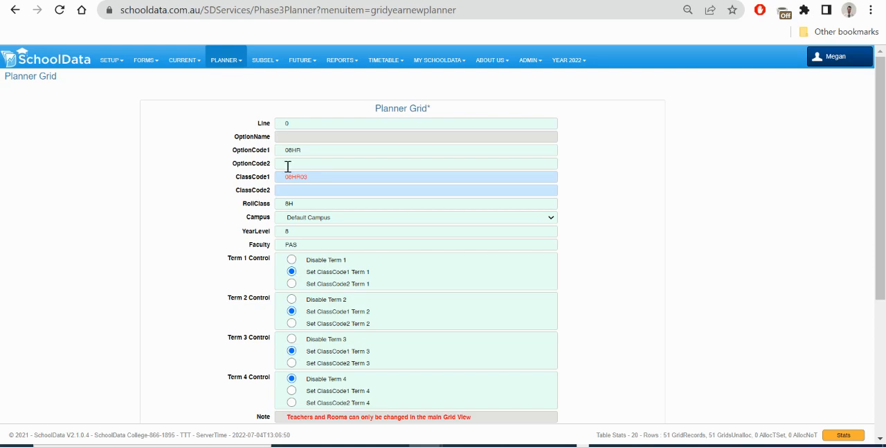
{"action": "left_click", "coordinate": [292, 390]}
Set the periods for each term to 3 and save the new item
{"action": "scroll", "coordinate": [139, 299], "scroll_direction": "down", "scroll_amount": 3}
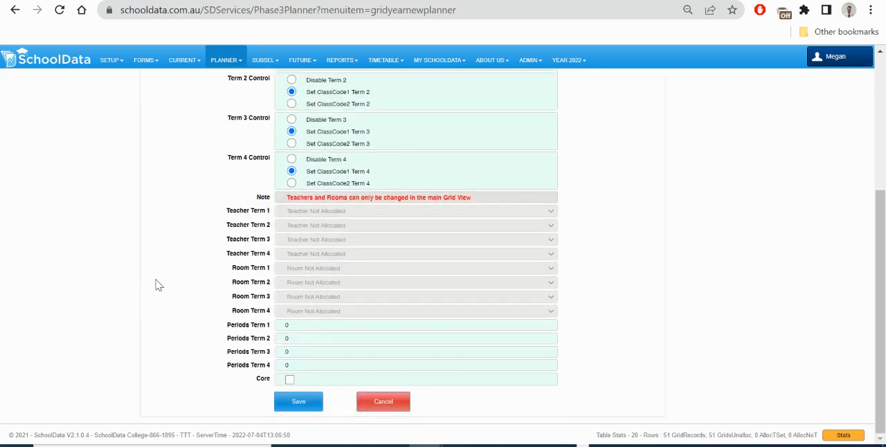
{"action": "double_click", "coordinate": [305, 326]}
{"action": "type", "text": "3"}
{"action": "key", "text": "Tab"}
{"action": "type", "text": "3"}
{"action": "key", "text": "Tab"}
{"action": "type", "text": "3"}
{"action": "left_click", "coordinate": [303, 404]}
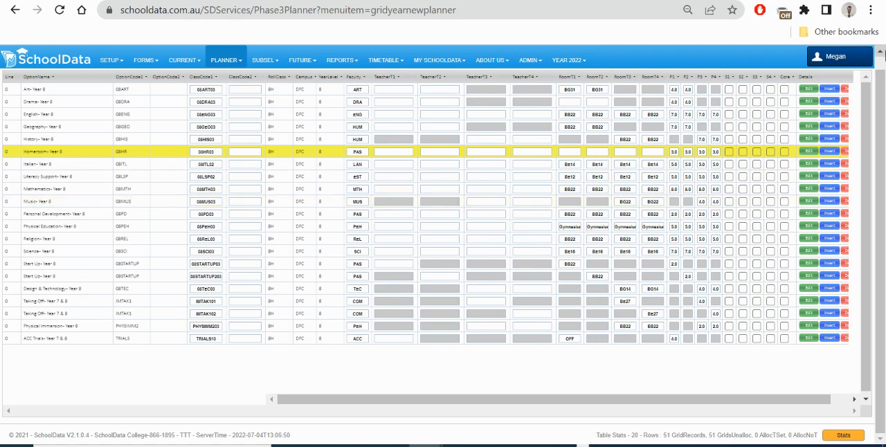
Insert a copy of the Homeroom Year 8 row and save it unchanged
{"action": "scroll", "coordinate": [880, 53], "scroll_direction": "up", "scroll_amount": 1}
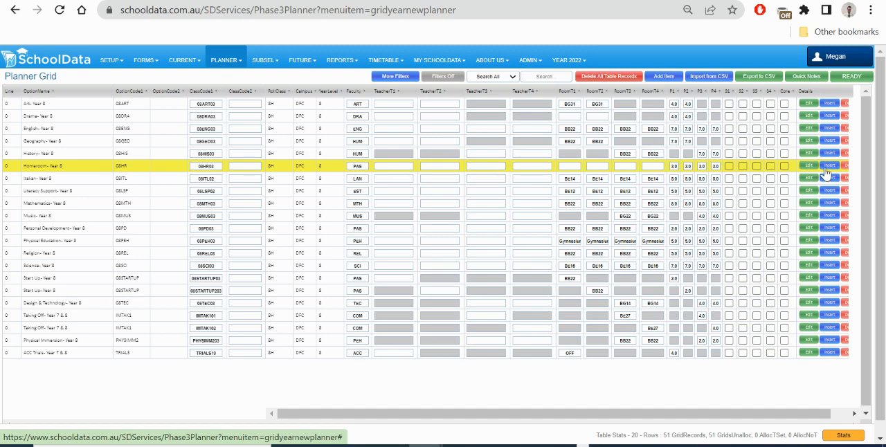
{"action": "left_click", "coordinate": [829, 168]}
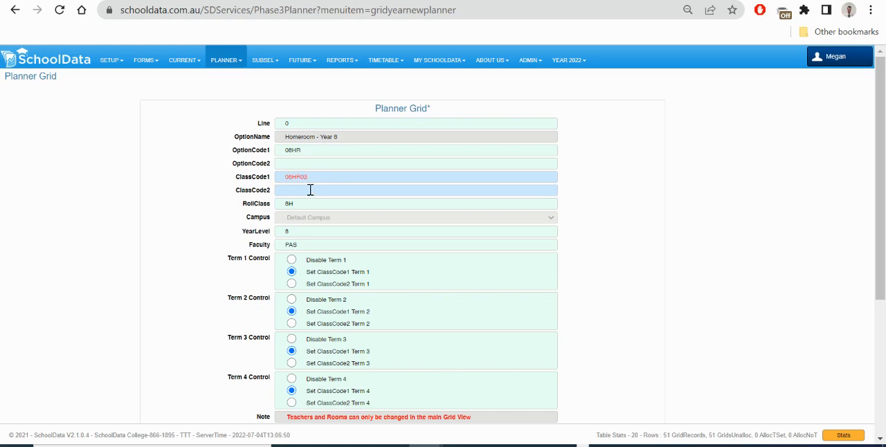
{"action": "scroll", "coordinate": [249, 277], "scroll_direction": "down", "scroll_amount": 5}
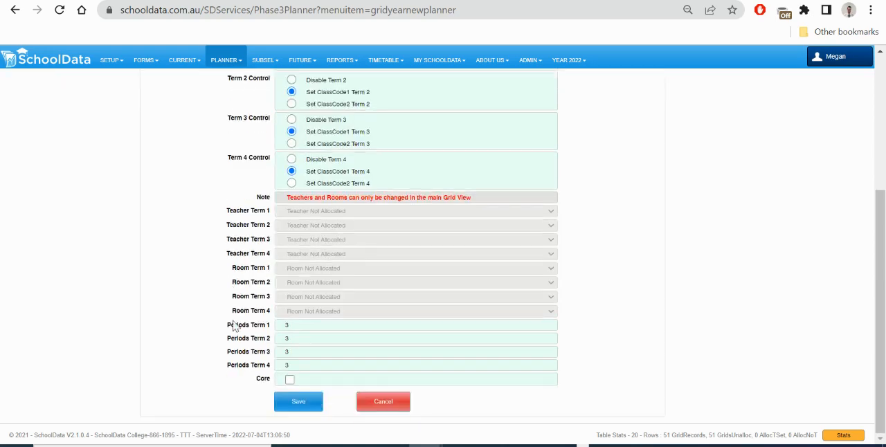
{"action": "left_click", "coordinate": [297, 403]}
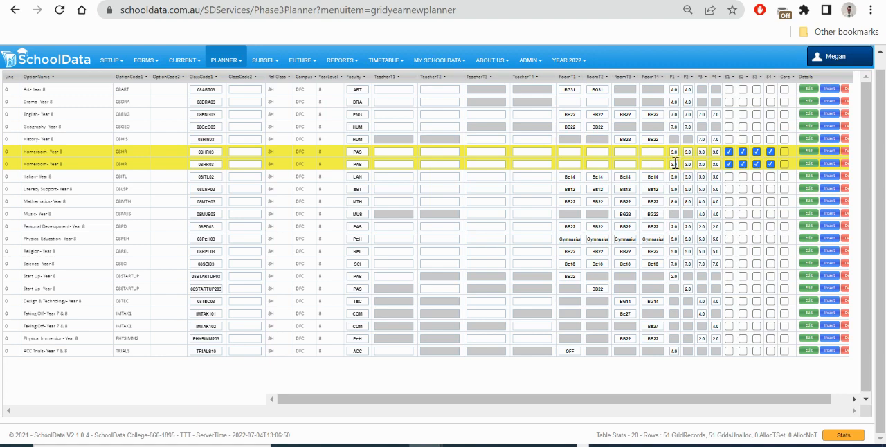
Delete the duplicated 08HR03 Homeroom row
{"action": "left_click", "coordinate": [845, 163]}
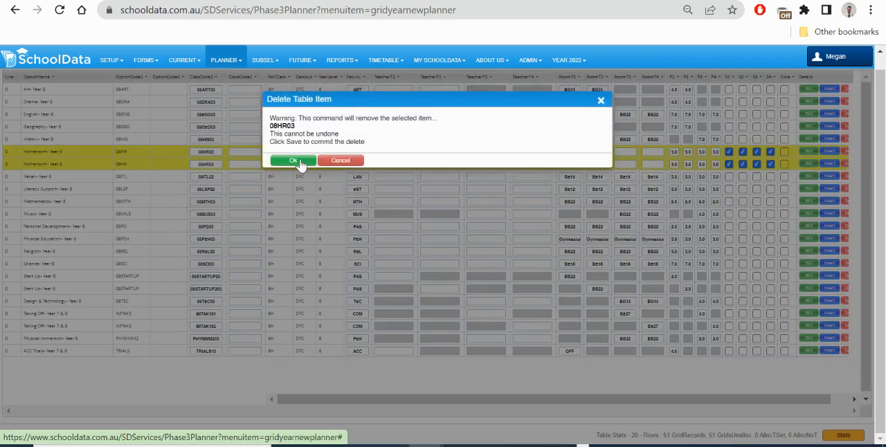
{"action": "left_click", "coordinate": [292, 160]}
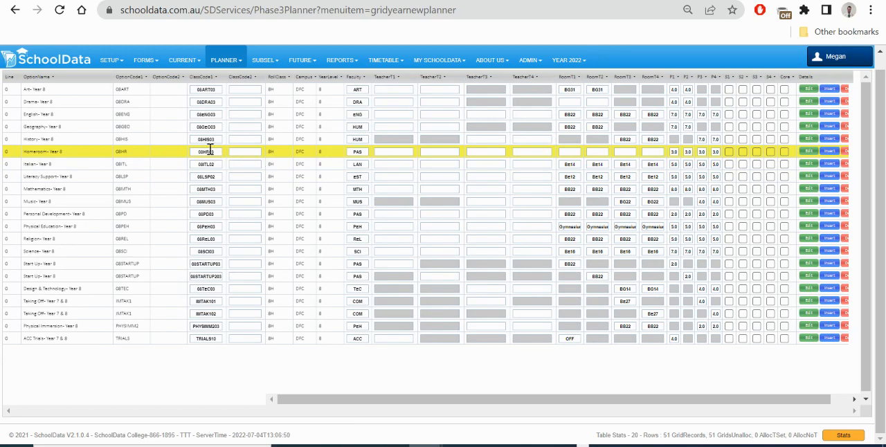
Insert a copy of the Homeroom row with class code 08HR01 and roll class 8B, and save it
{"action": "left_click", "coordinate": [834, 153]}
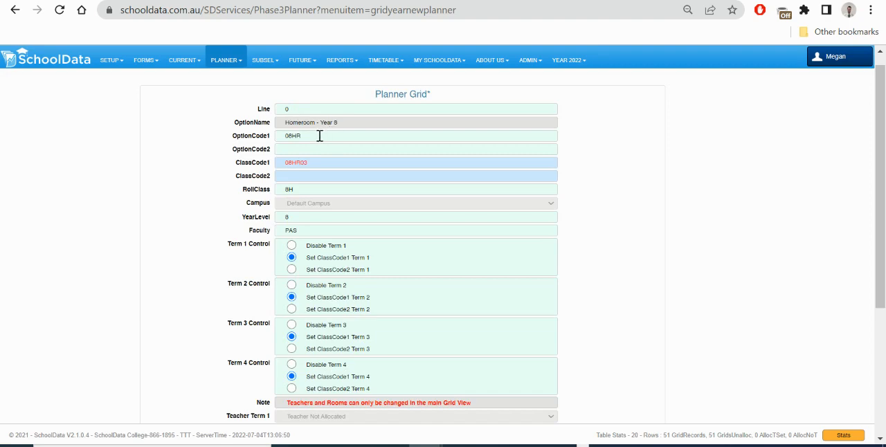
{"action": "left_click", "coordinate": [316, 163]}
{"action": "key", "text": "BackSpace"}
{"action": "type", "text": "1"}
{"action": "key", "text": "BackSpace"}
{"action": "type", "text": "B"}
{"action": "scroll", "coordinate": [319, 251], "scroll_direction": "down", "scroll_amount": 3}
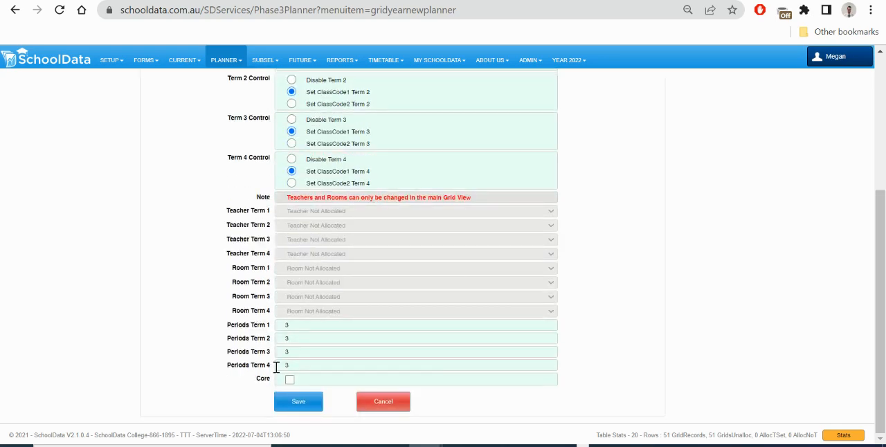
{"action": "left_click", "coordinate": [298, 401]}
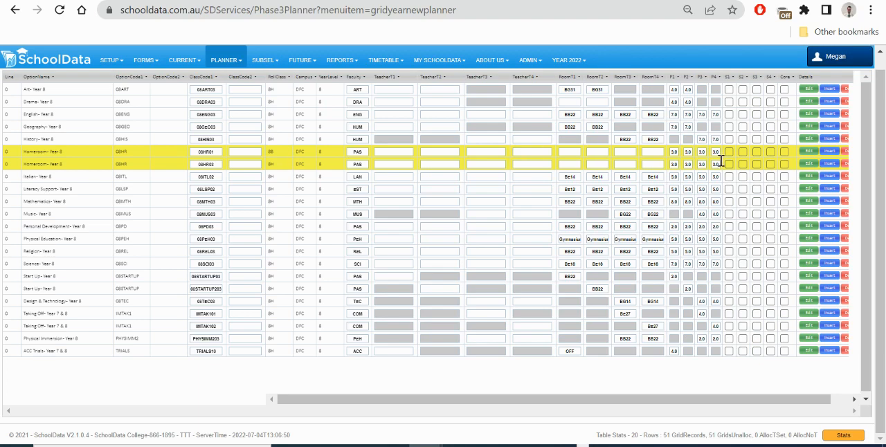
Edit the 08HR01 Homeroom row, changing its class code to 08HR02 and roll class to 8D, and save
{"action": "left_click", "coordinate": [807, 152]}
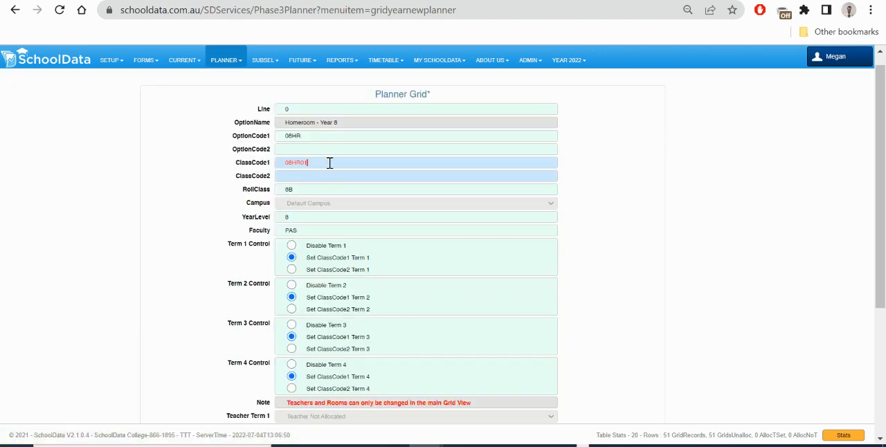
{"action": "key", "text": "BackSpace"}
{"action": "type", "text": "2"}
{"action": "left_click", "coordinate": [313, 192]}
{"action": "scroll", "coordinate": [313, 194], "scroll_direction": "down", "scroll_amount": 3}
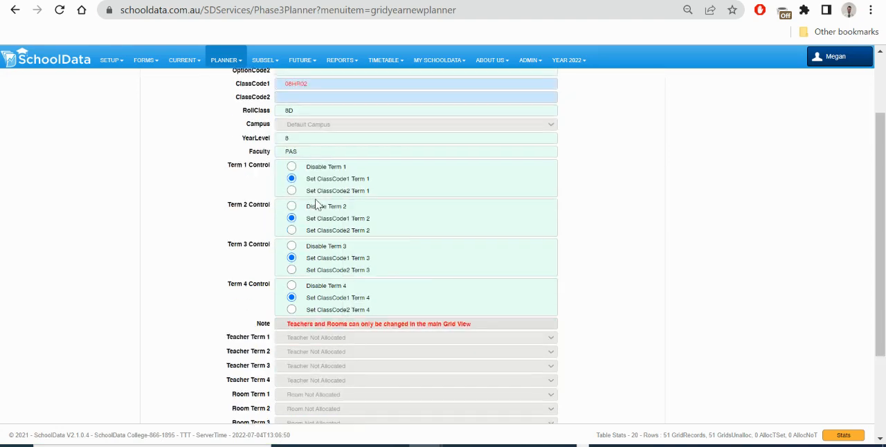
{"action": "left_click", "coordinate": [298, 407]}
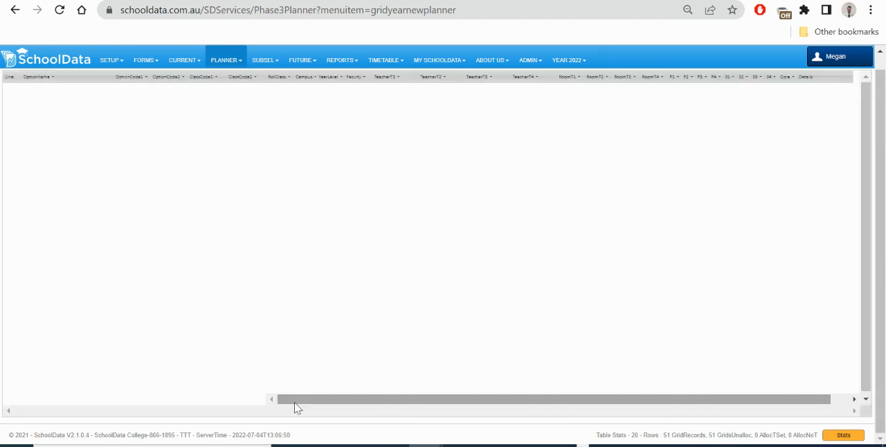